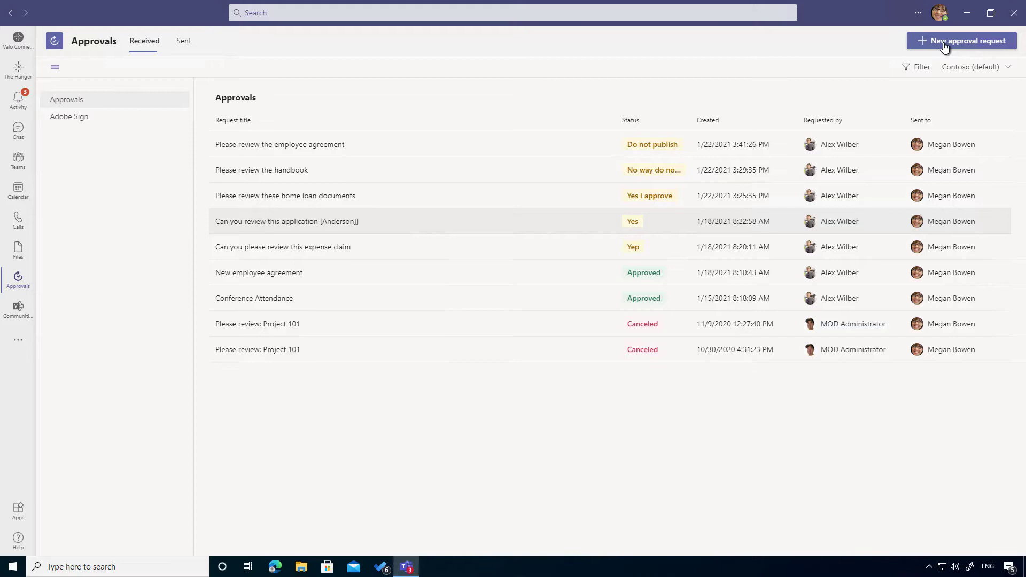
# Show the Adobe Sign list under Received in the Approvals app.
pyautogui.click(69, 118)
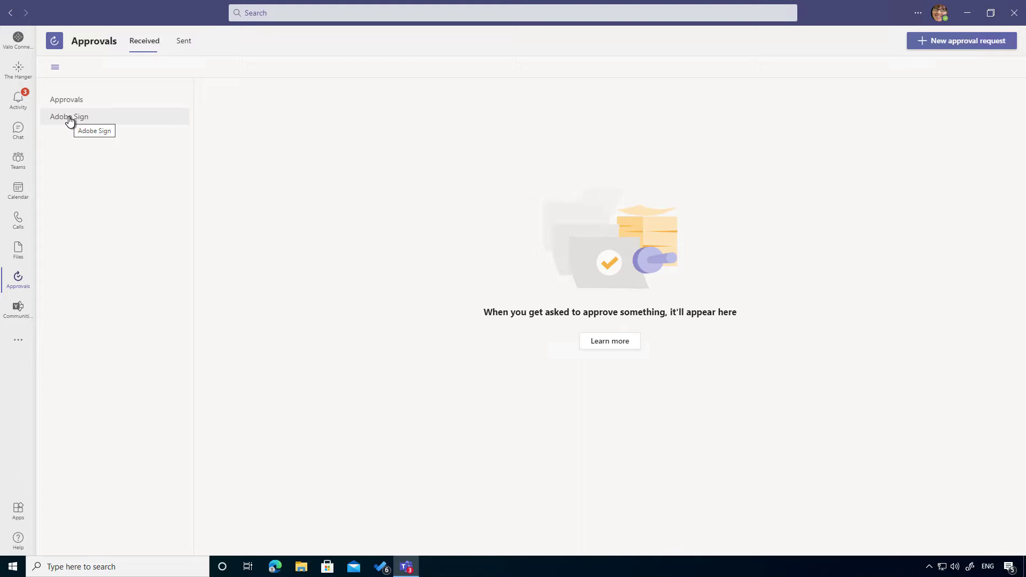
# Start a new eSign approval request with Adobe Sign as the provider.
pyautogui.click(933, 41)
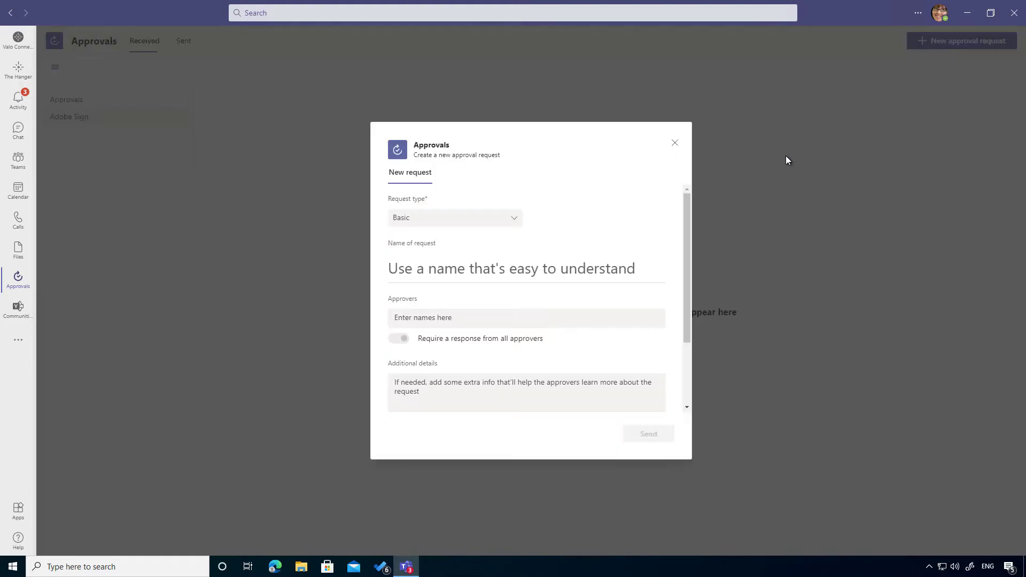
pyautogui.click(409, 223)
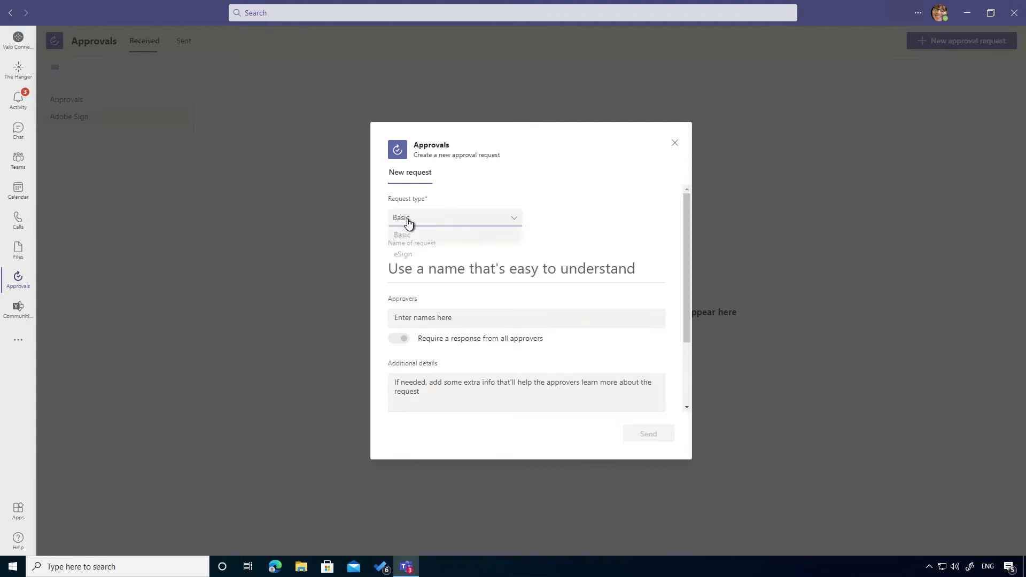
pyautogui.click(406, 258)
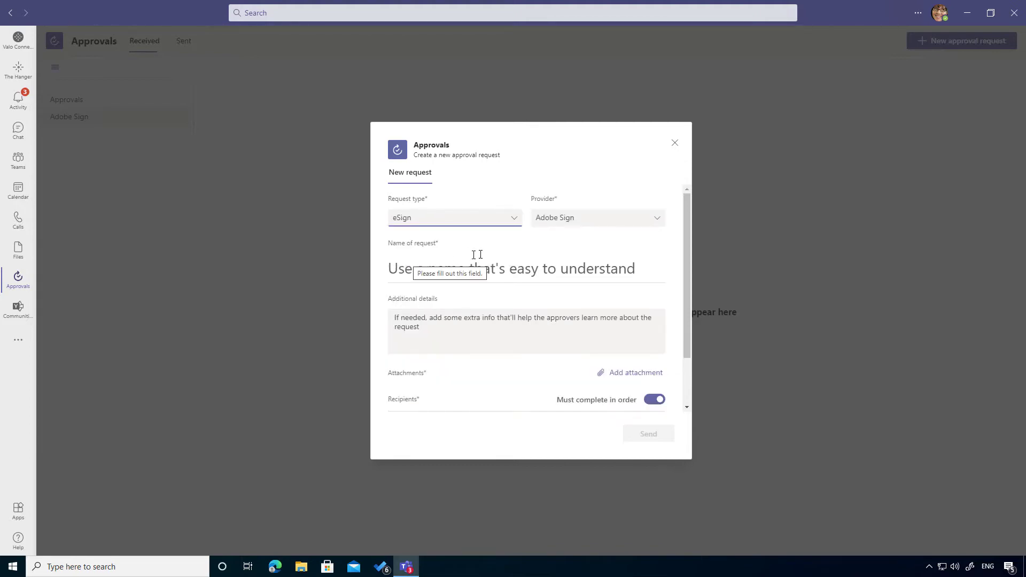
pyautogui.click(602, 227)
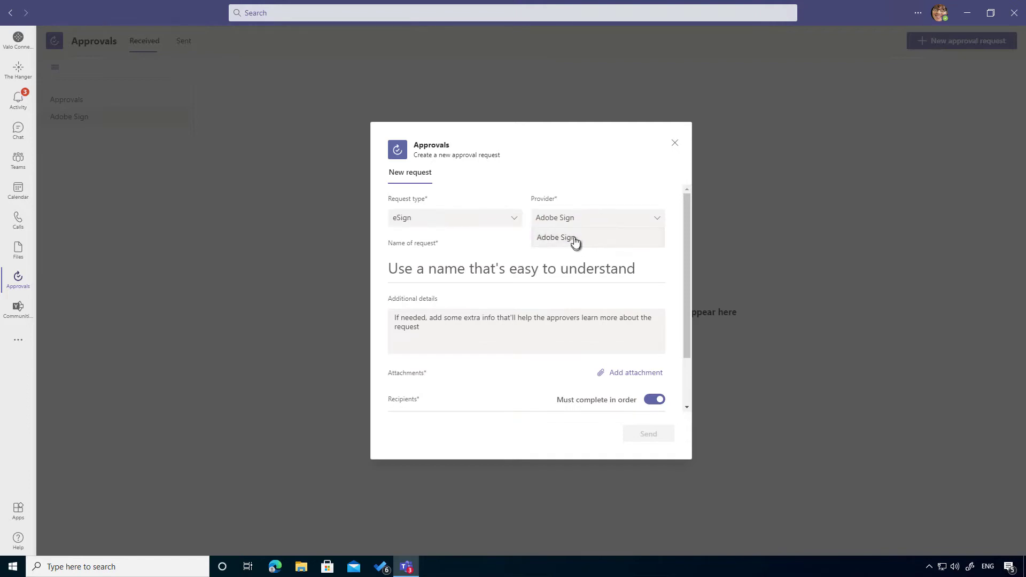
pyautogui.click(476, 255)
# Name the request 'Employee Contract' with details 'Please complete this document'.
pyautogui.click(472, 269)
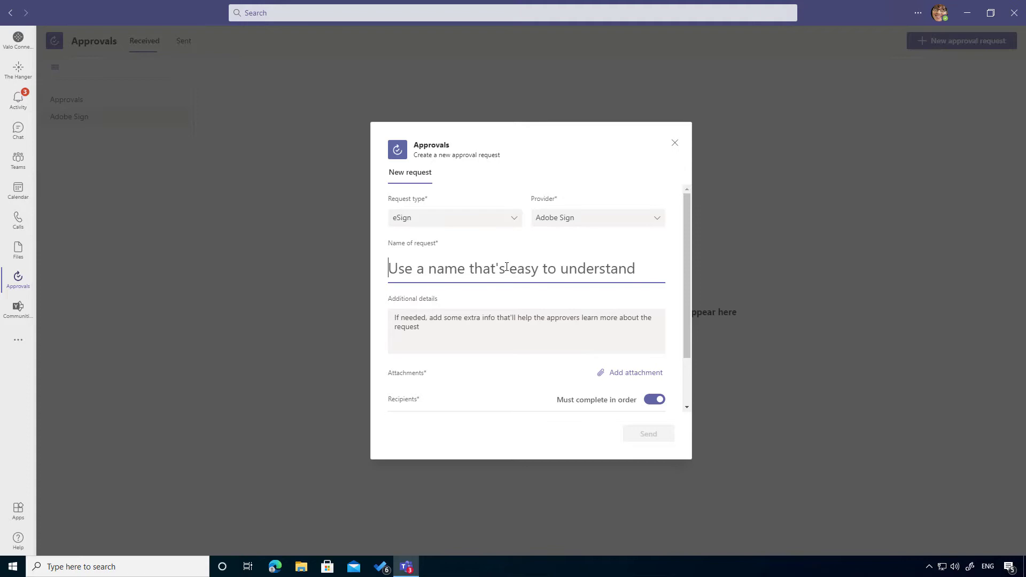
pyautogui.write('Empl')
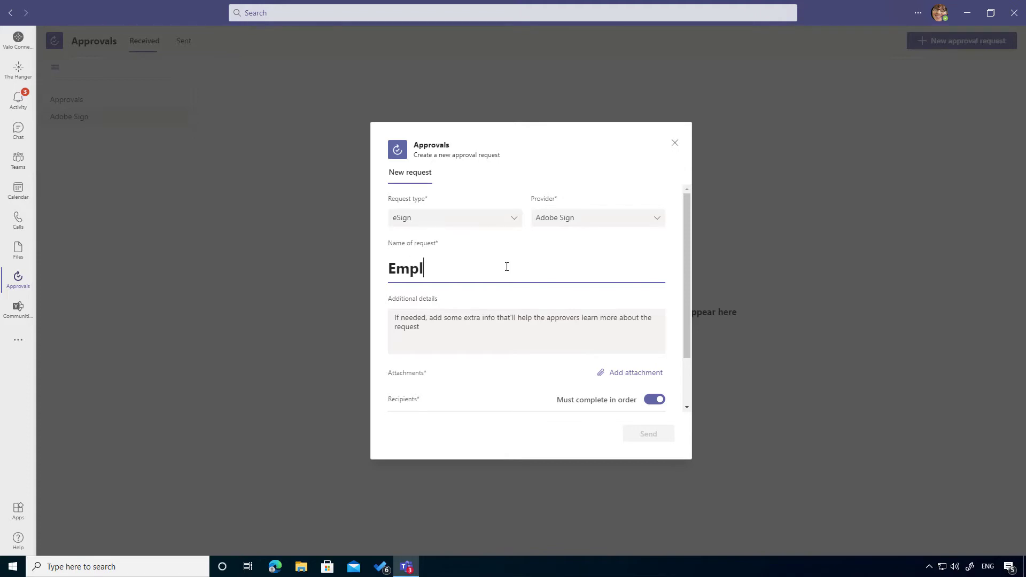
pyautogui.write('oyee COn')
pyautogui.press('BackSpace')
pyautogui.press('BackSpace')
pyautogui.write('ontract')
pyautogui.click(430, 333)
pyautogui.write('PLease')
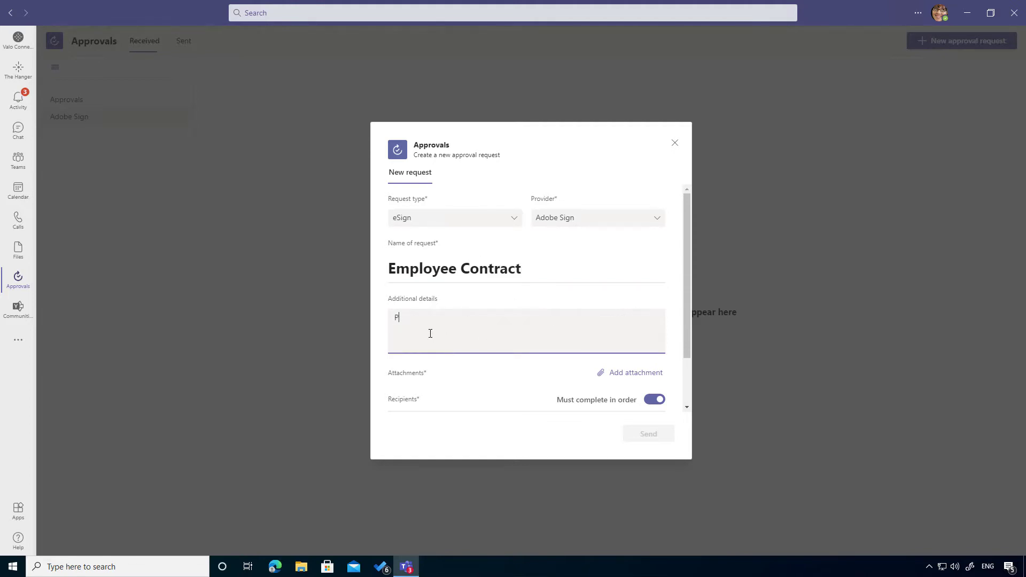
pyautogui.press('BackSpace')
pyautogui.press('BackSpace')
pyautogui.press('BackSpace')
pyautogui.press('BackSpace')
pyautogui.press('BackSpace')
pyautogui.write('lease complete this document')
# Attach XT1000 Test Plan.docx from the computer to the request.
pyautogui.click(634, 373)
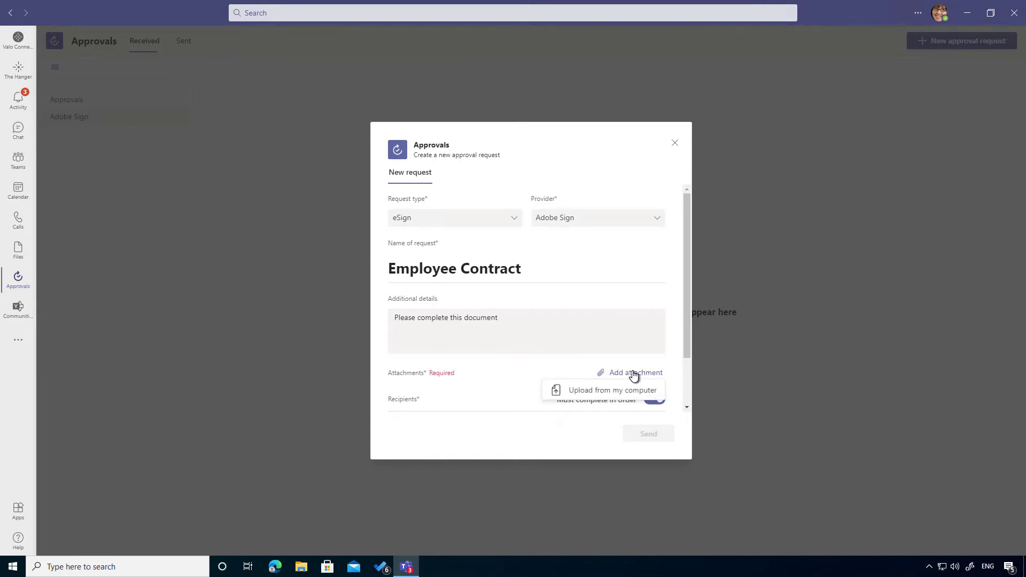
pyautogui.click(602, 397)
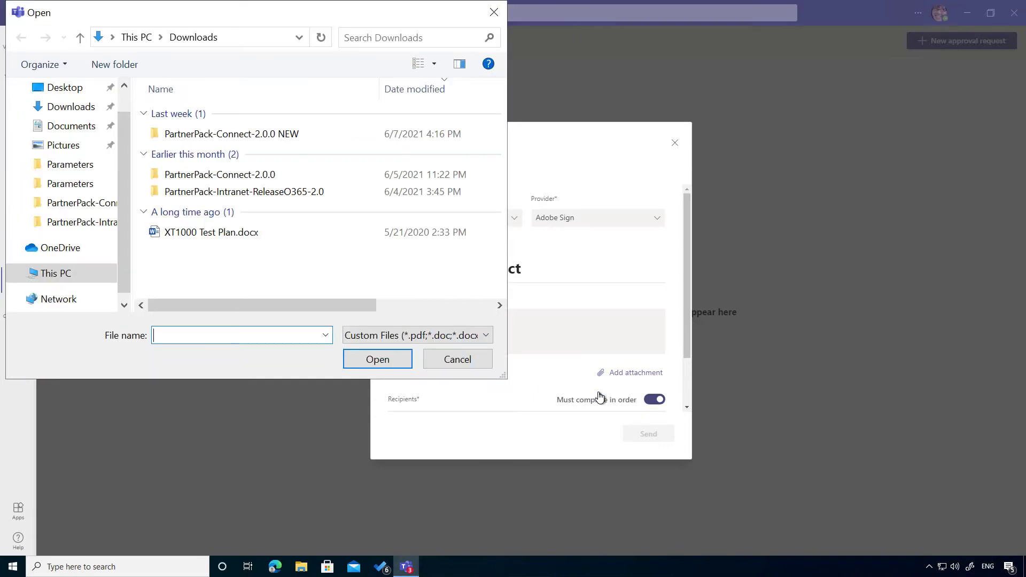
pyautogui.doubleClick(226, 233)
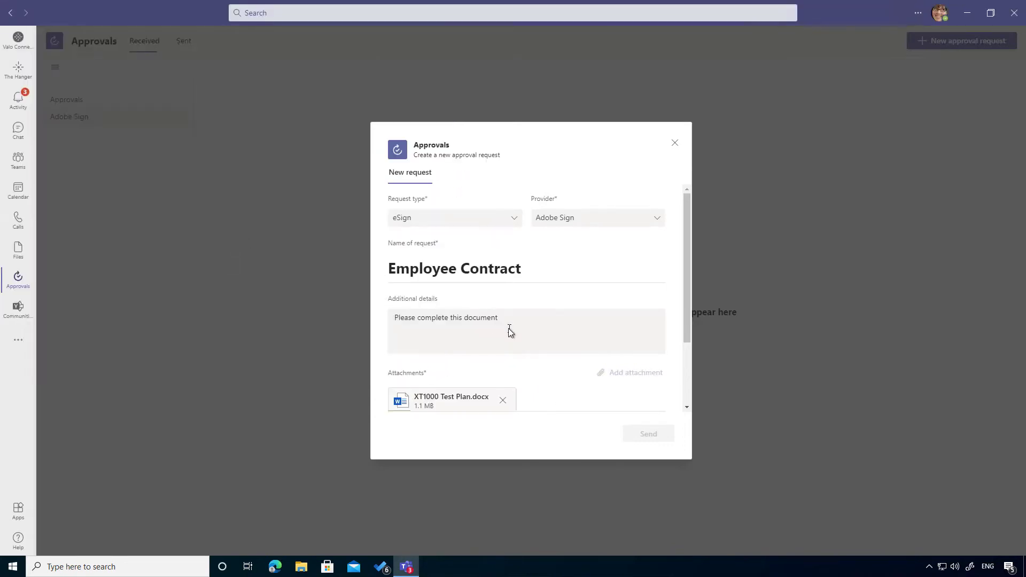
# Add the recipient's e-mail as the single Signer and send the request.
pyautogui.scroll(-2, 509, 328)
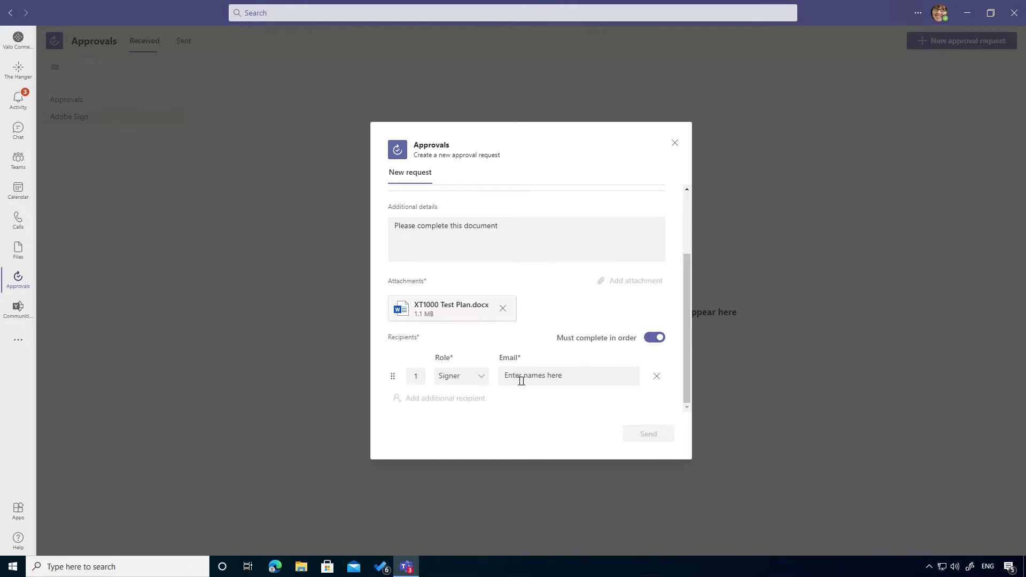
pyautogui.click(481, 383)
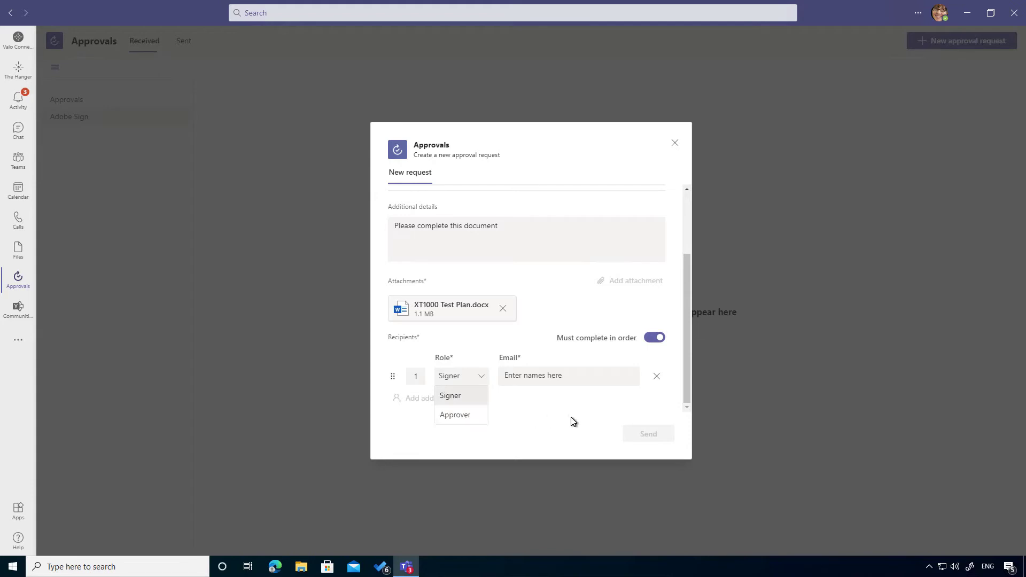
pyautogui.click(476, 368)
pyautogui.click(535, 378)
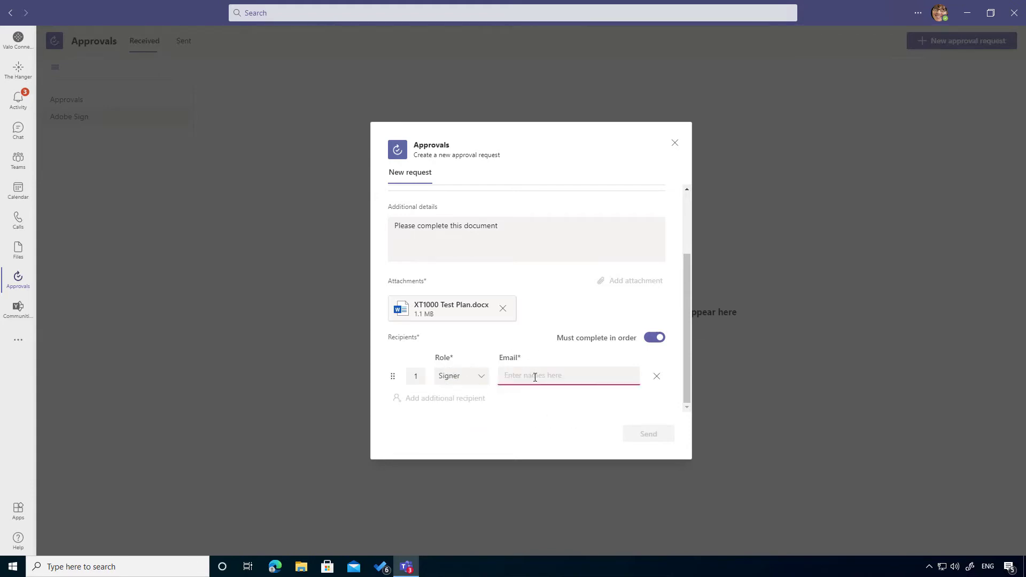
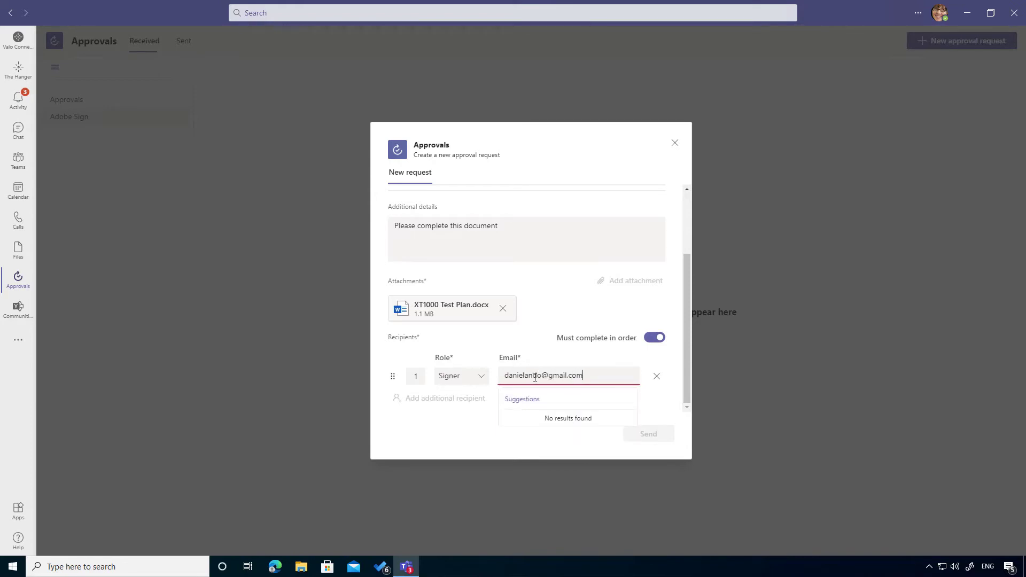
pyautogui.click(597, 365)
pyautogui.click(434, 402)
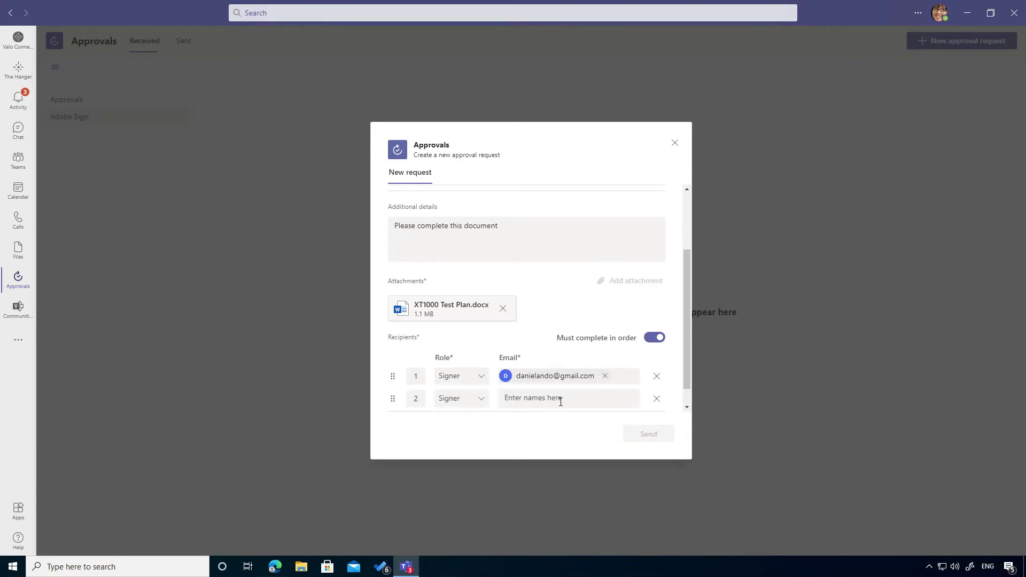
pyautogui.click(657, 401)
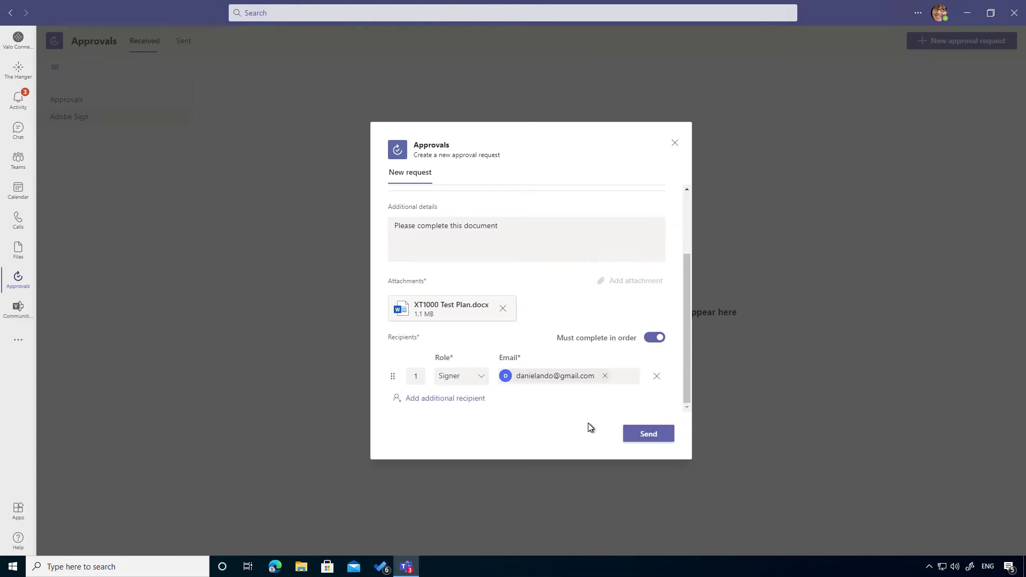
pyautogui.click(654, 436)
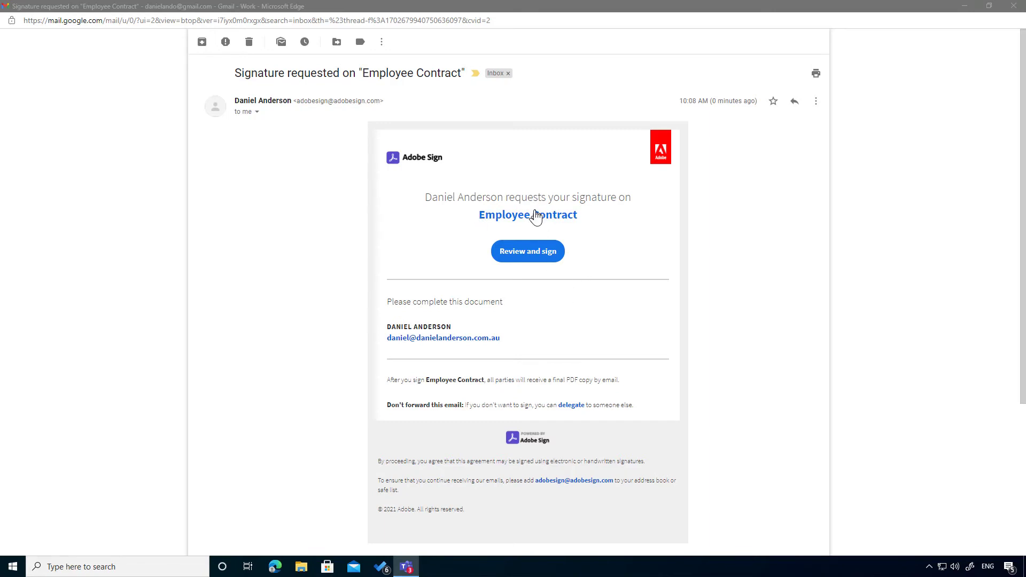
# Open the Employee Contract signature email in Gmail and follow its Review and sign link.
pyautogui.moveTo(507, 343); pyautogui.dragTo(380, 304)
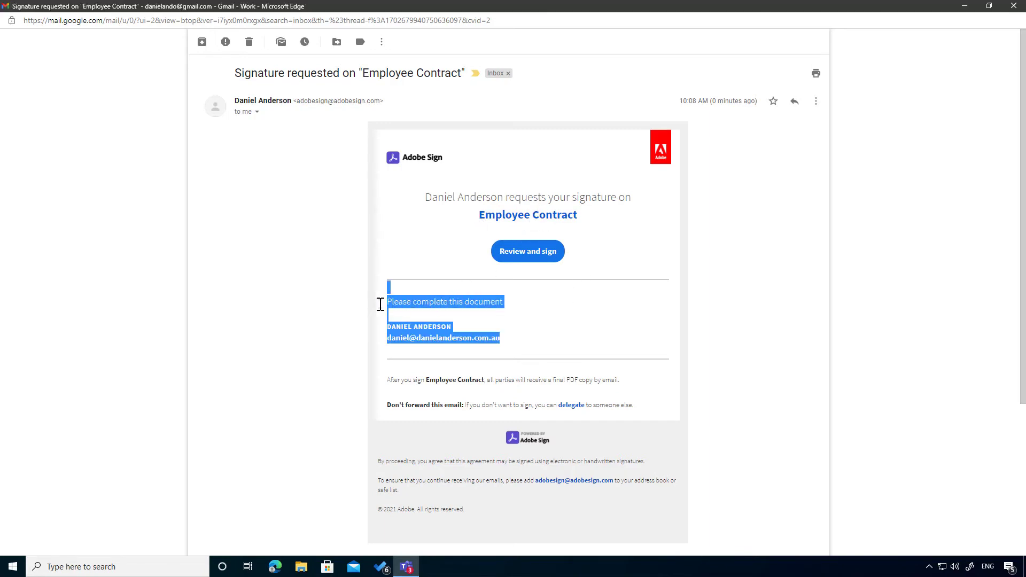
pyautogui.click(553, 258)
pyautogui.click(530, 259)
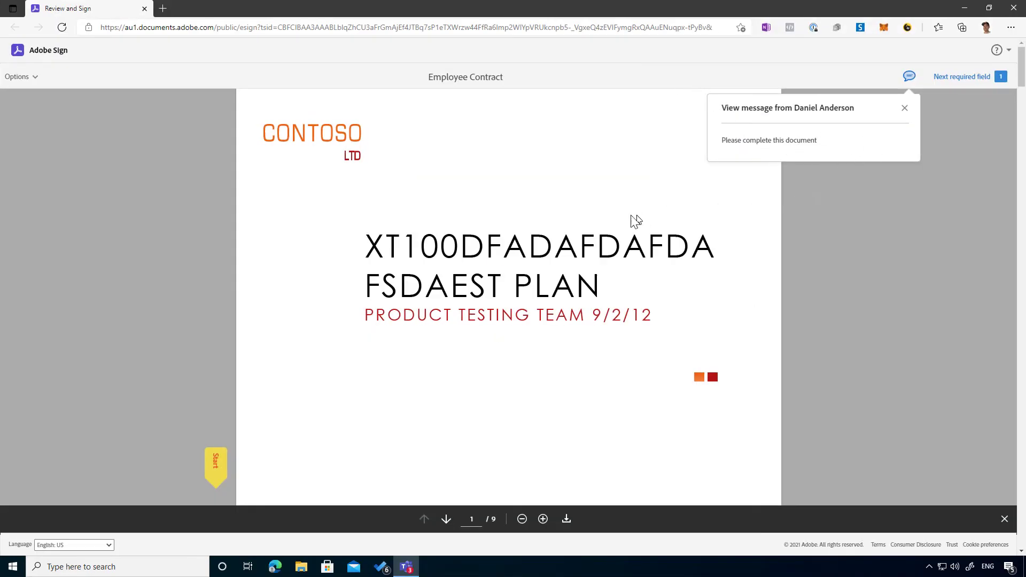
# Apply a typed signature to the contract's signature field and submit the signed contract.
pyautogui.scroll(-2, 657, 232)
pyautogui.scroll(-20, 661, 239)
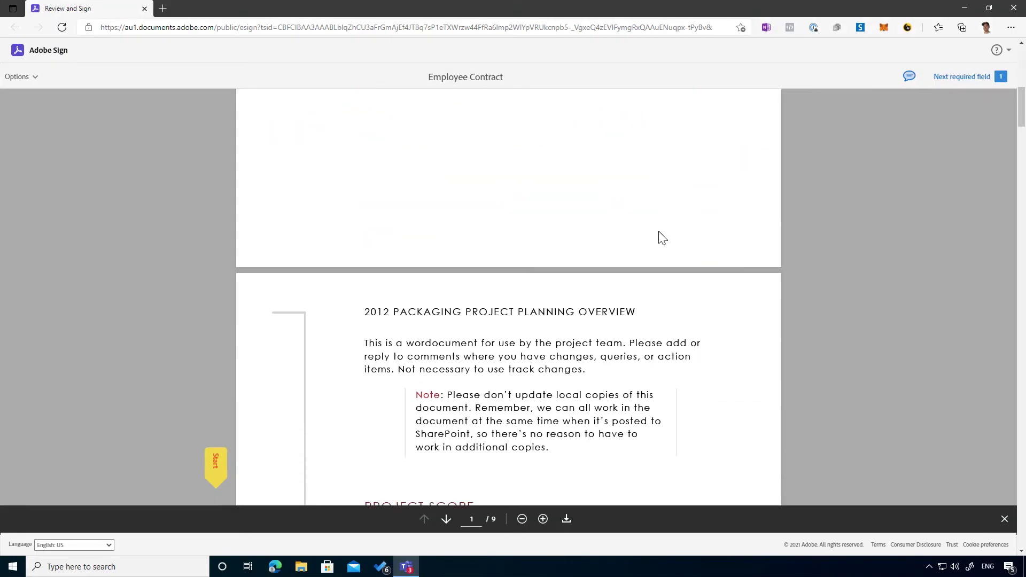
pyautogui.scroll(-20, 665, 236)
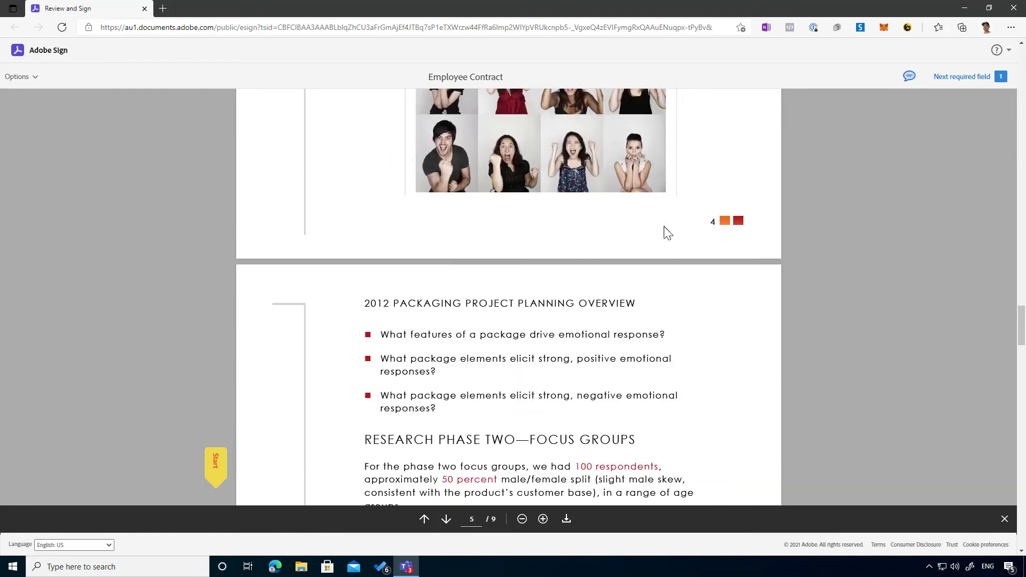
pyautogui.scroll(10, 647, 232)
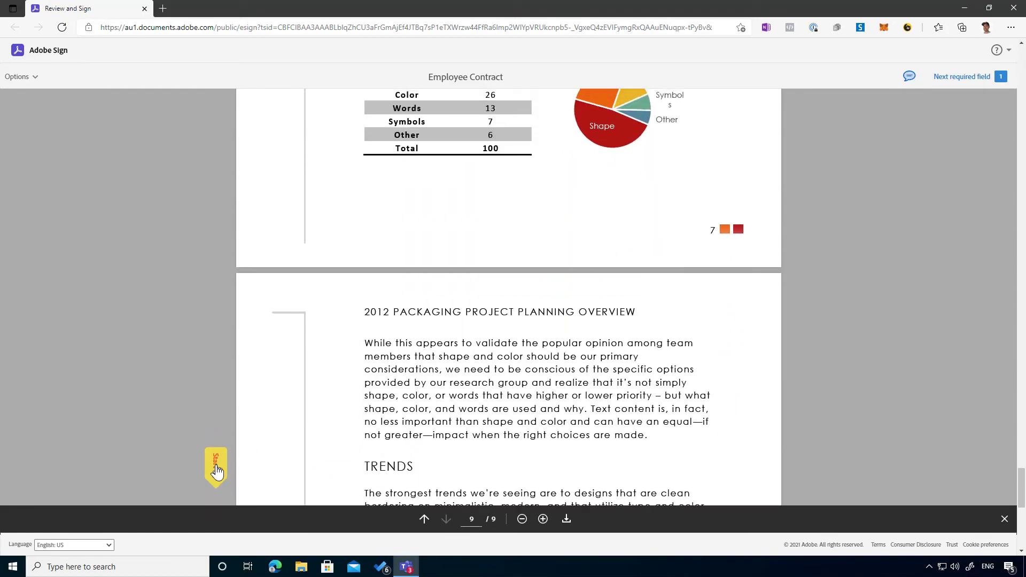
pyautogui.click(214, 469)
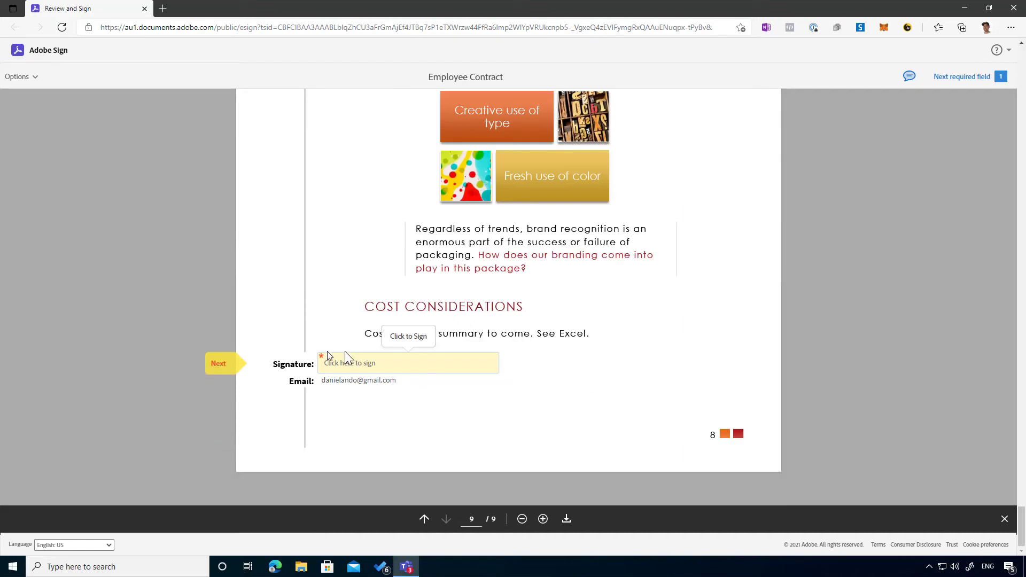
pyautogui.click(394, 367)
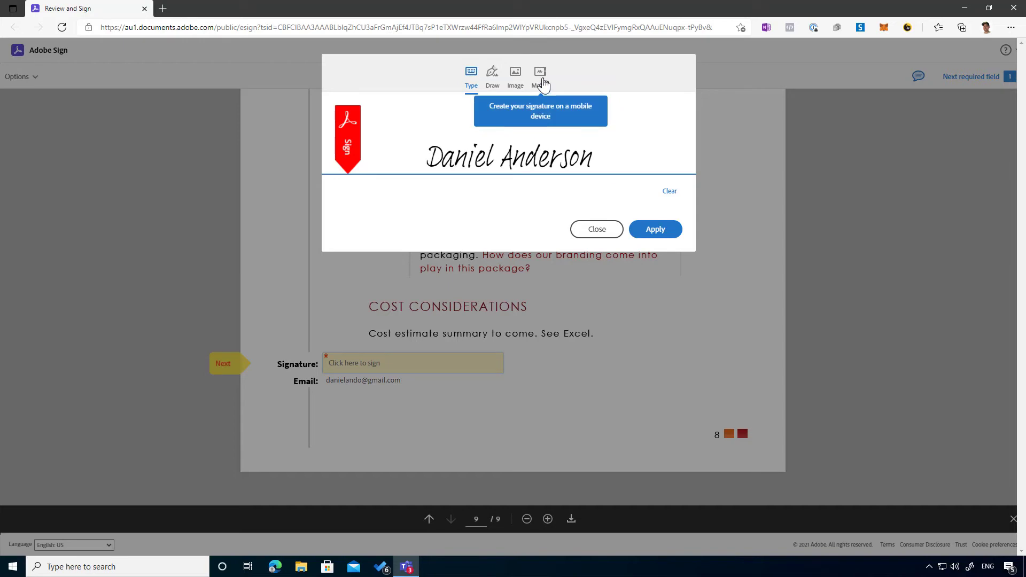
pyautogui.click(648, 230)
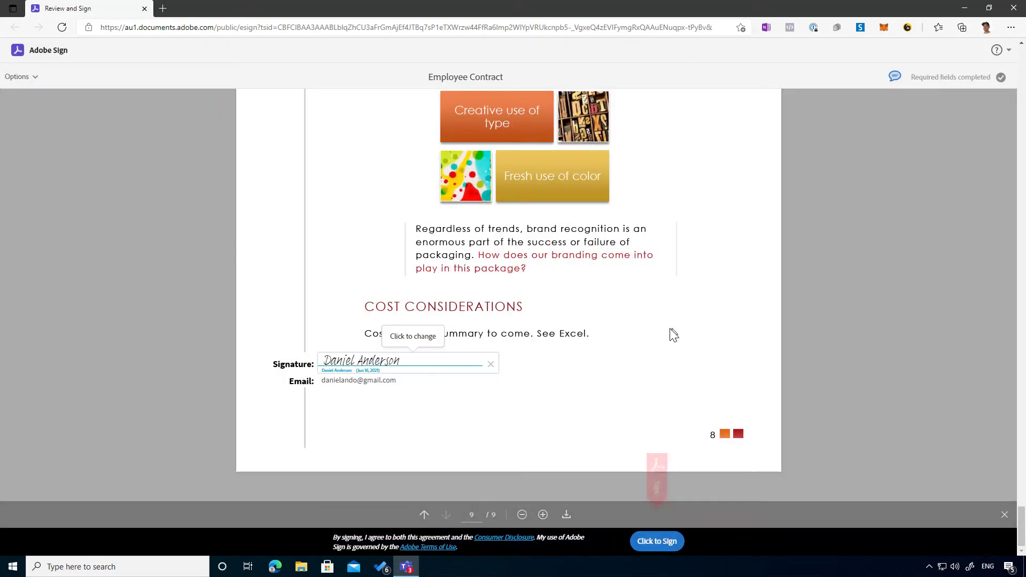
pyautogui.click(659, 542)
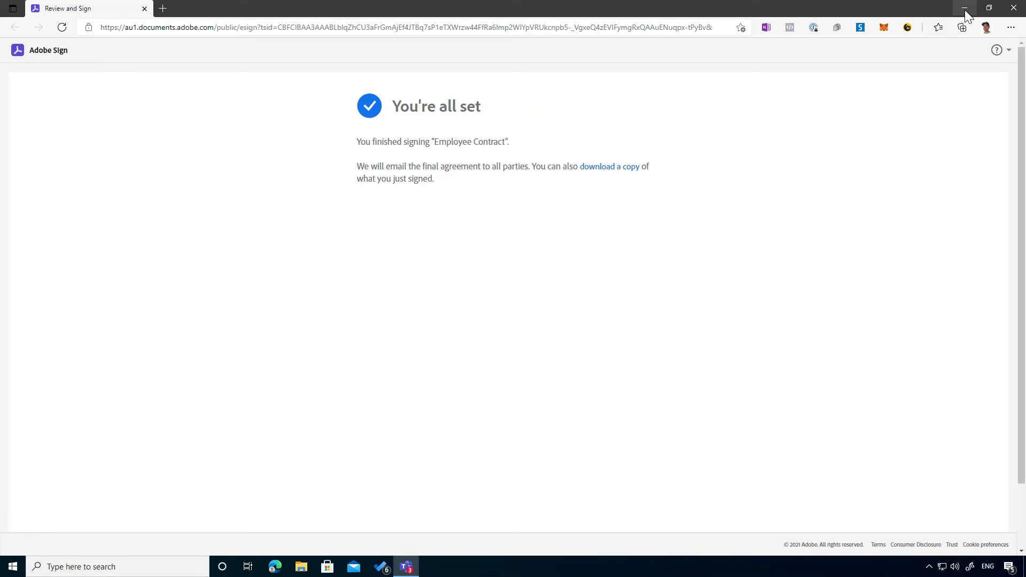
pyautogui.click(964, 9)
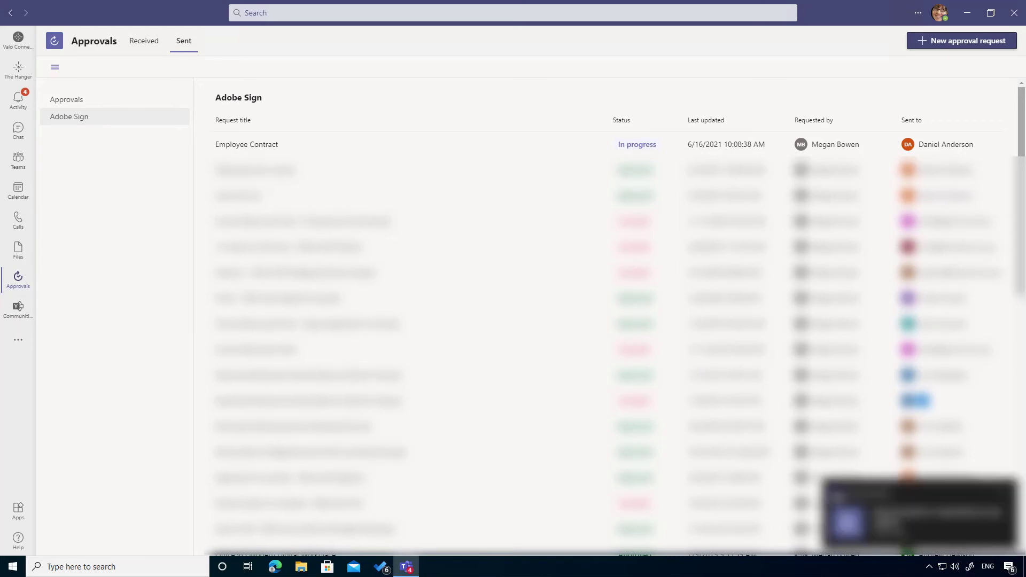
# Open the signer's response notification and the approved request's Employee Contract attachment.
pyautogui.click(884, 526)
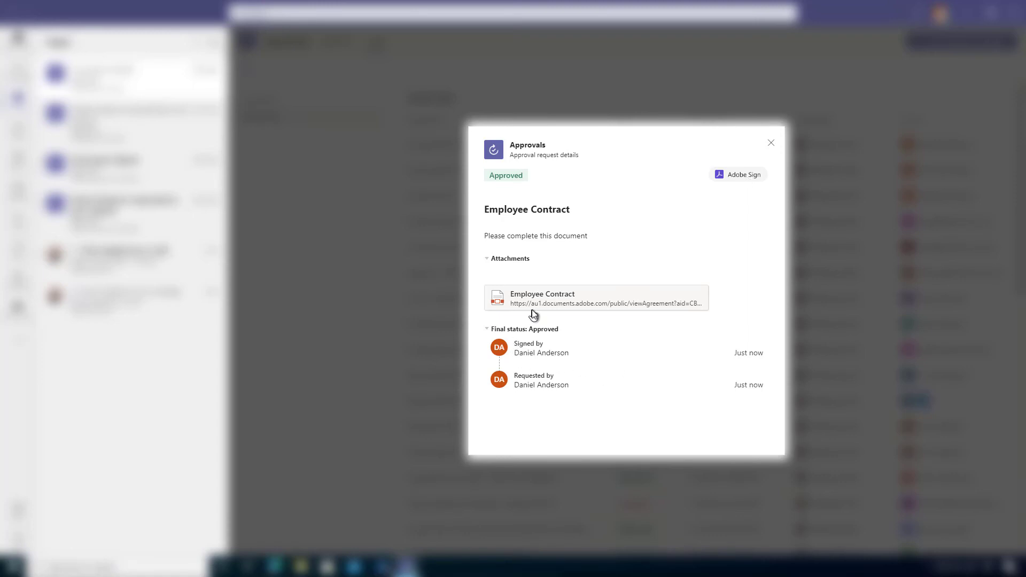
pyautogui.click(556, 299)
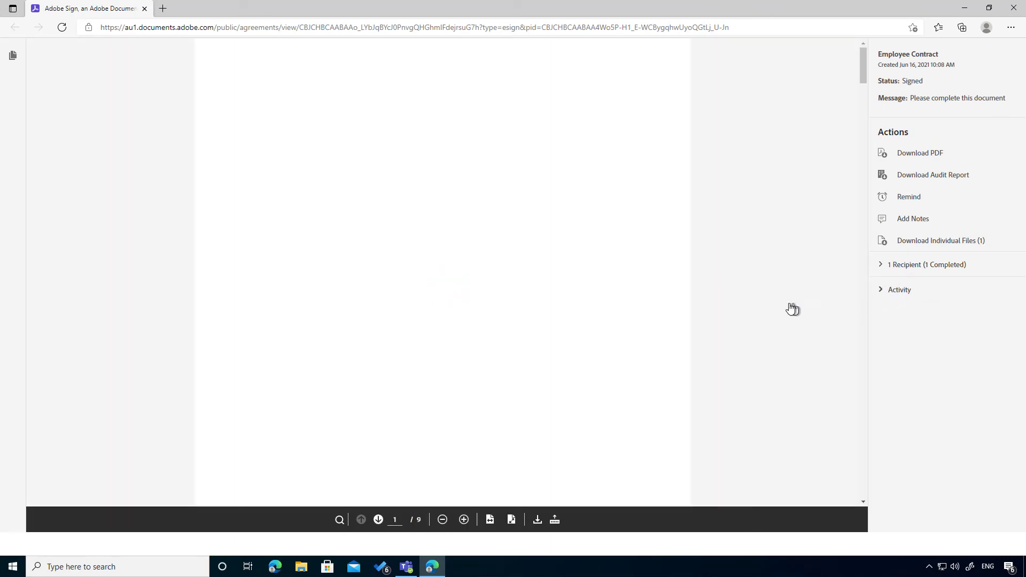
# Scroll the signed agreement to page 9 to confirm the applied signature.
pyautogui.scroll(-20, 654, 285)
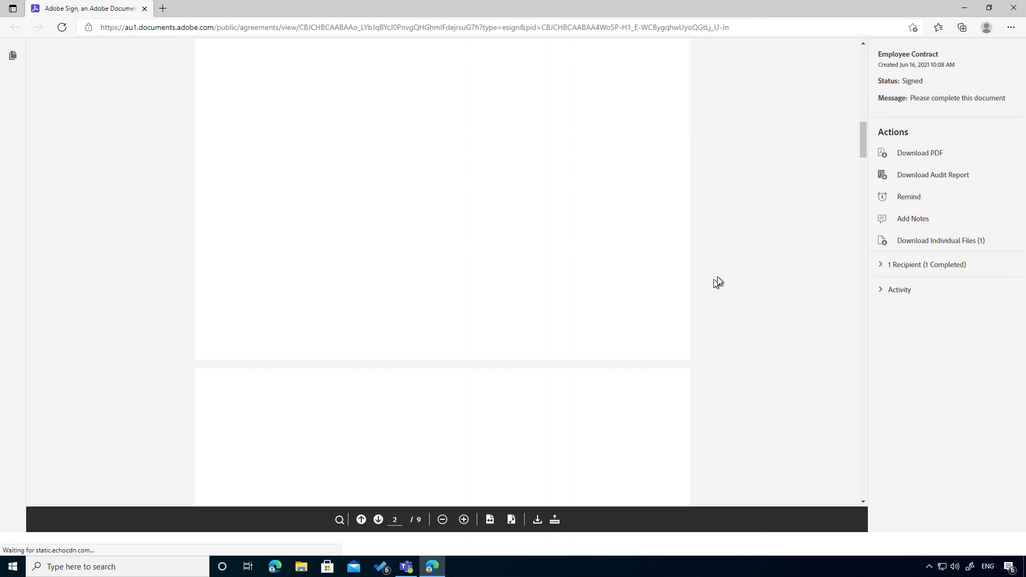
pyautogui.scroll(-10, 736, 289)
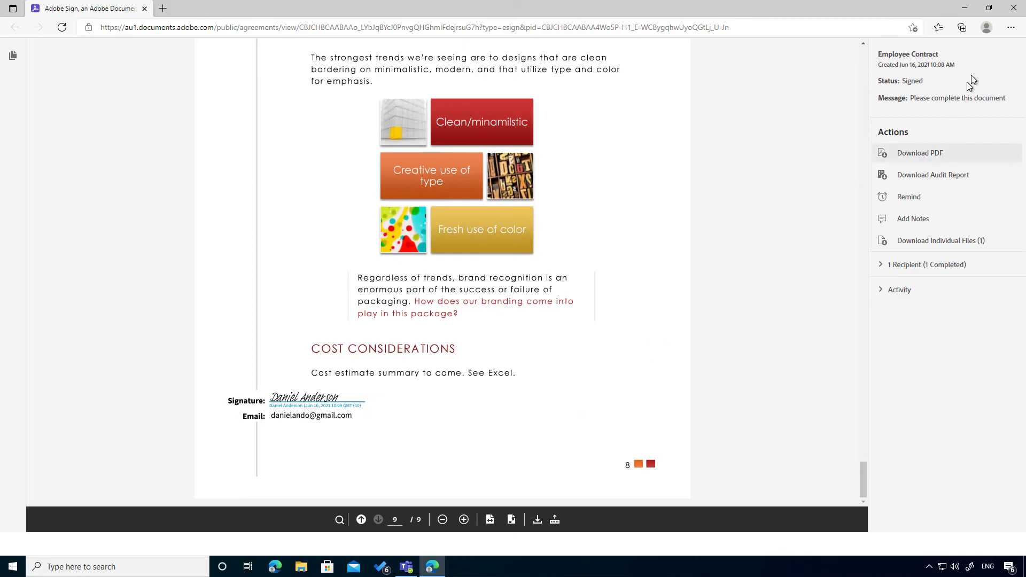
pyautogui.click(1013, 8)
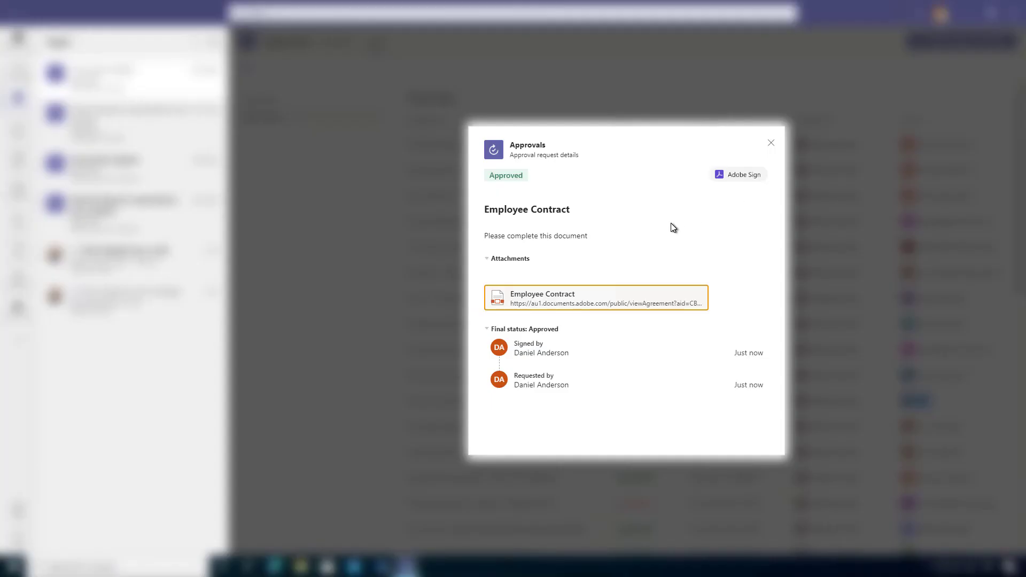